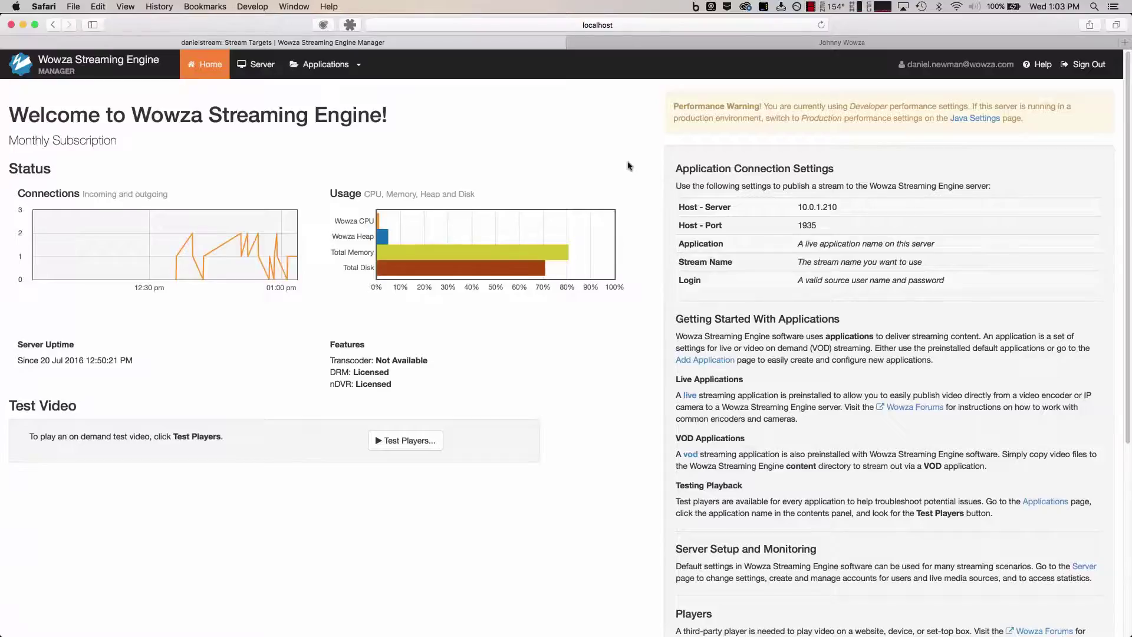
Step: Check the Wowza server logs in Terminal, then return to the manager in Safari
key("super+alt+2")
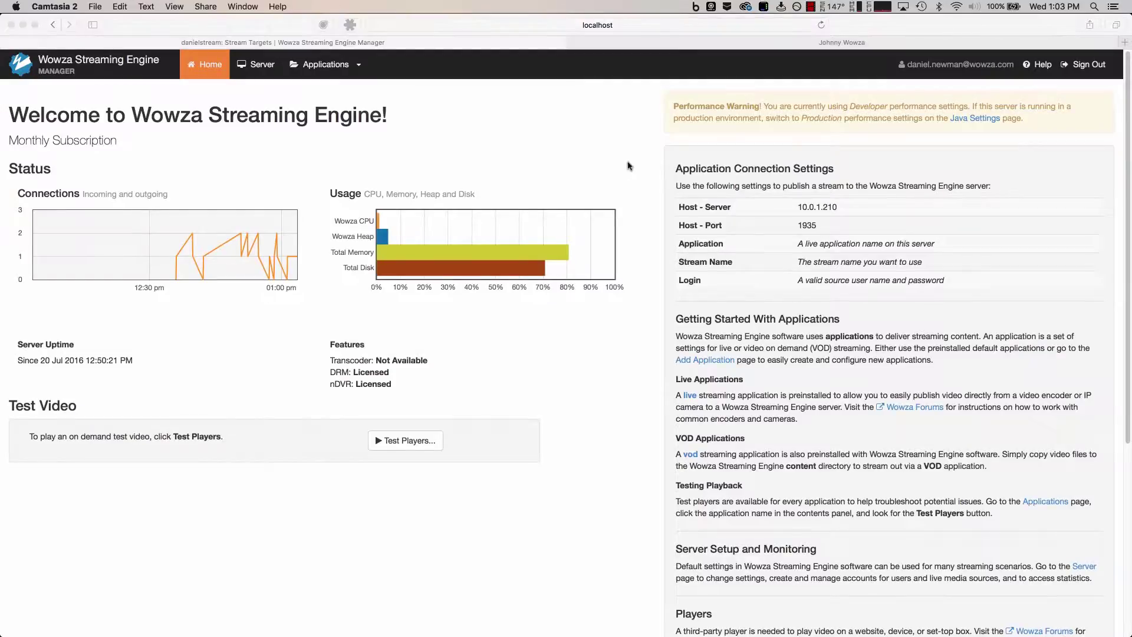
key("super+Tab")
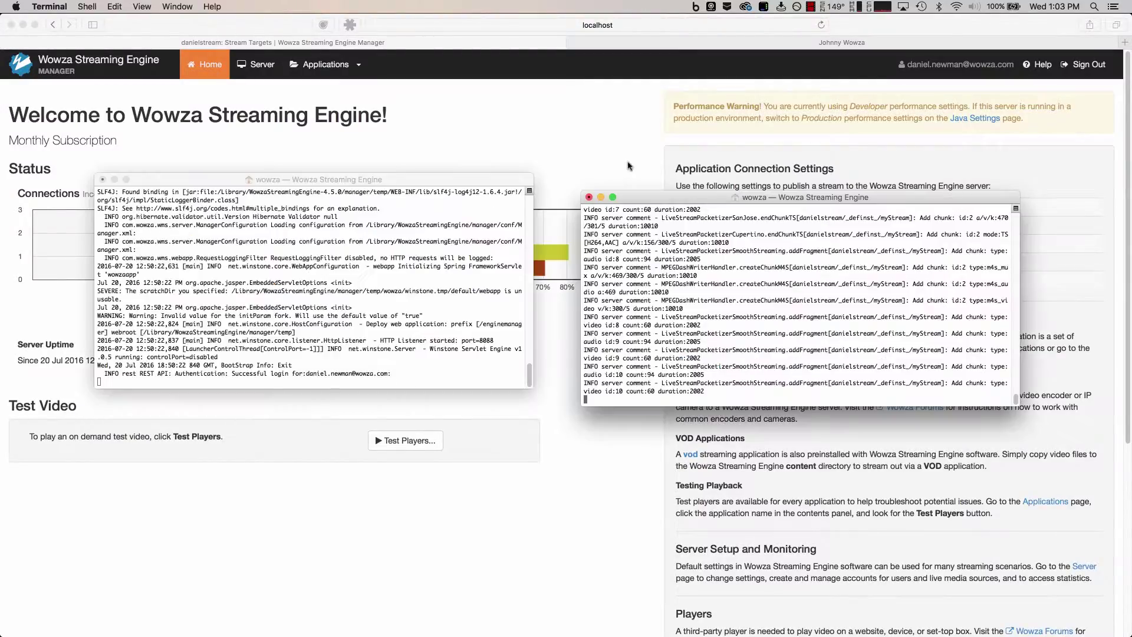
key("super+Tab")
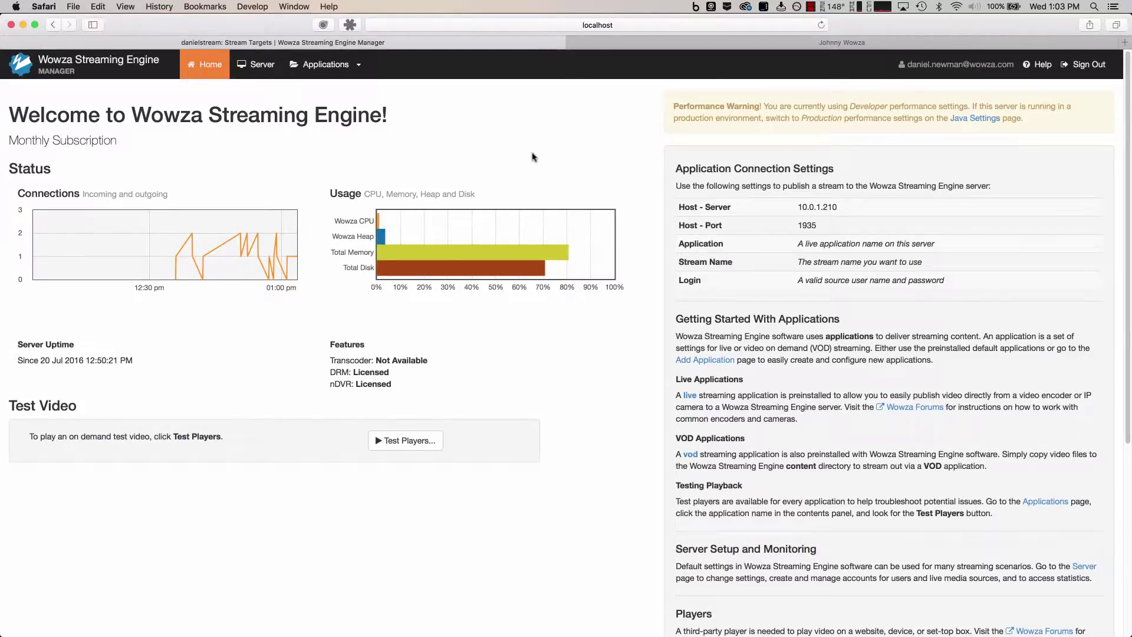
Step: Open danielstream, play myStream in the Adobe RTMP test player, then close the player
left_click(360, 68)
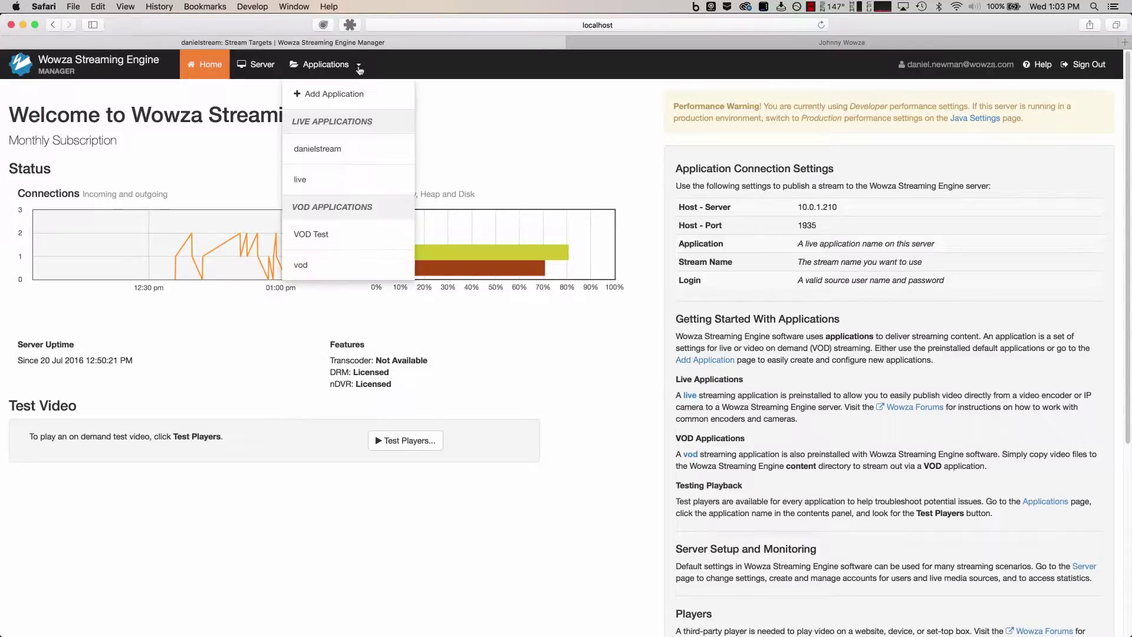
left_click(356, 149)
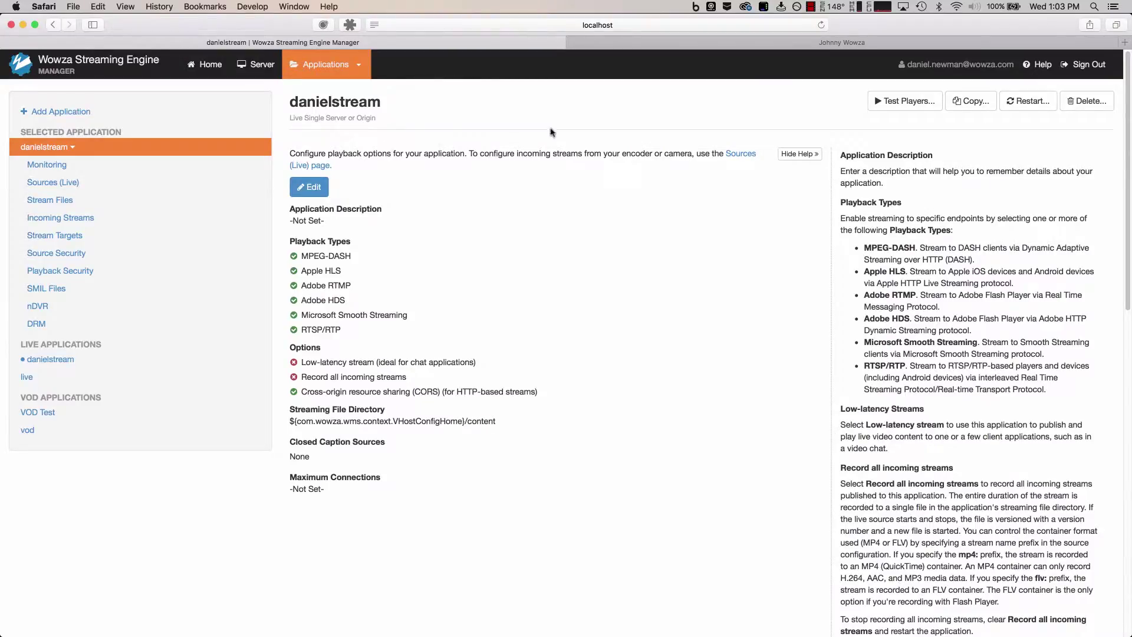
left_click(910, 102)
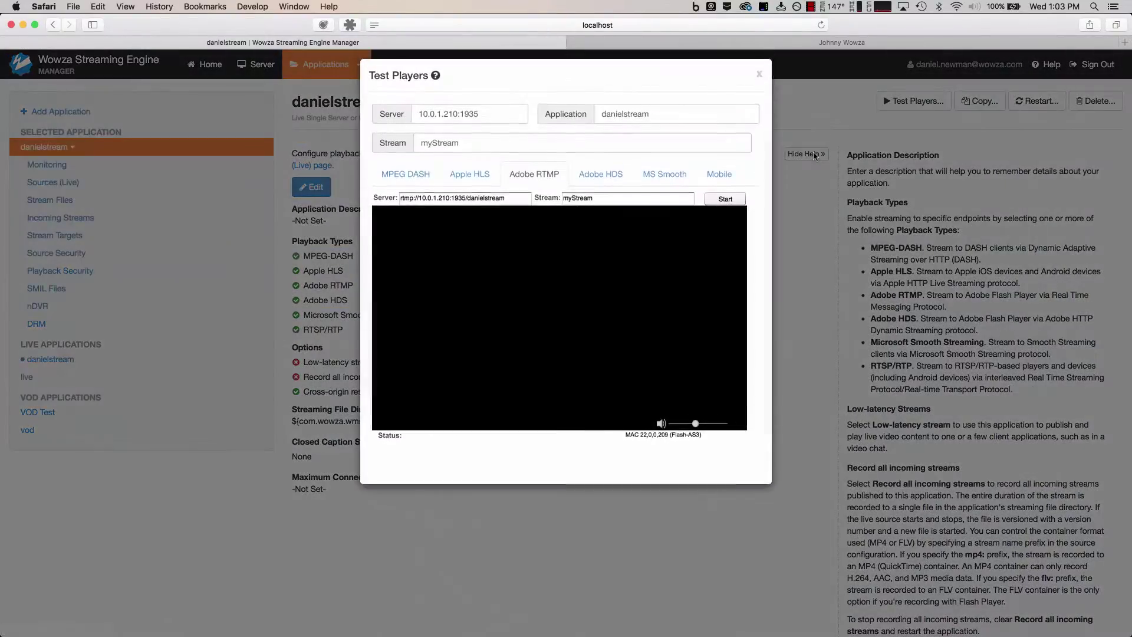
left_click(730, 199)
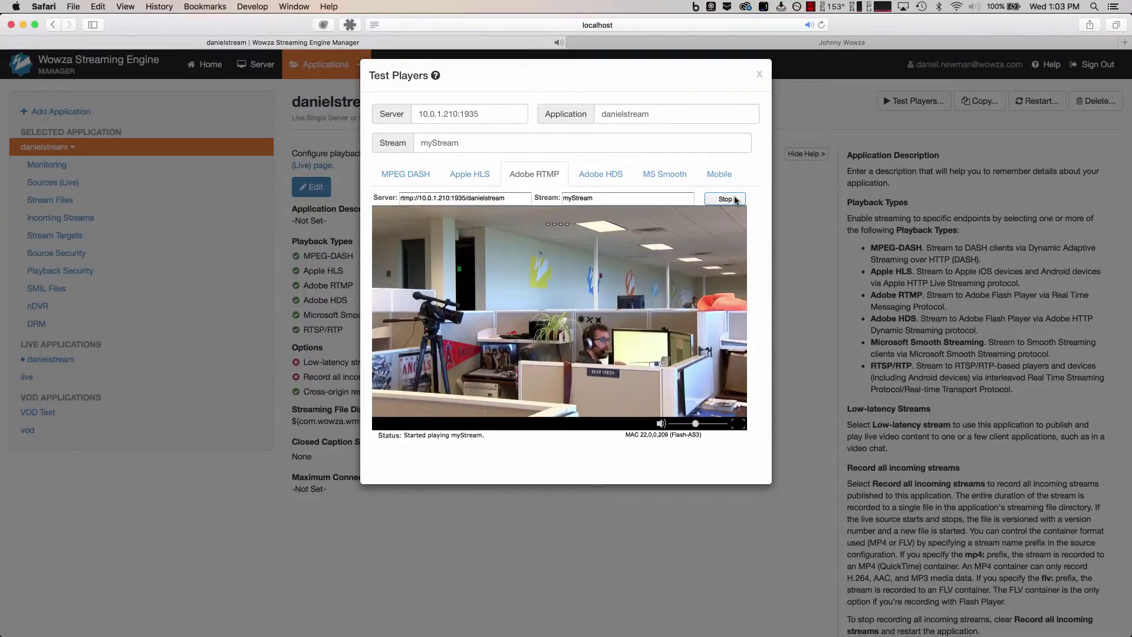
left_click(759, 75)
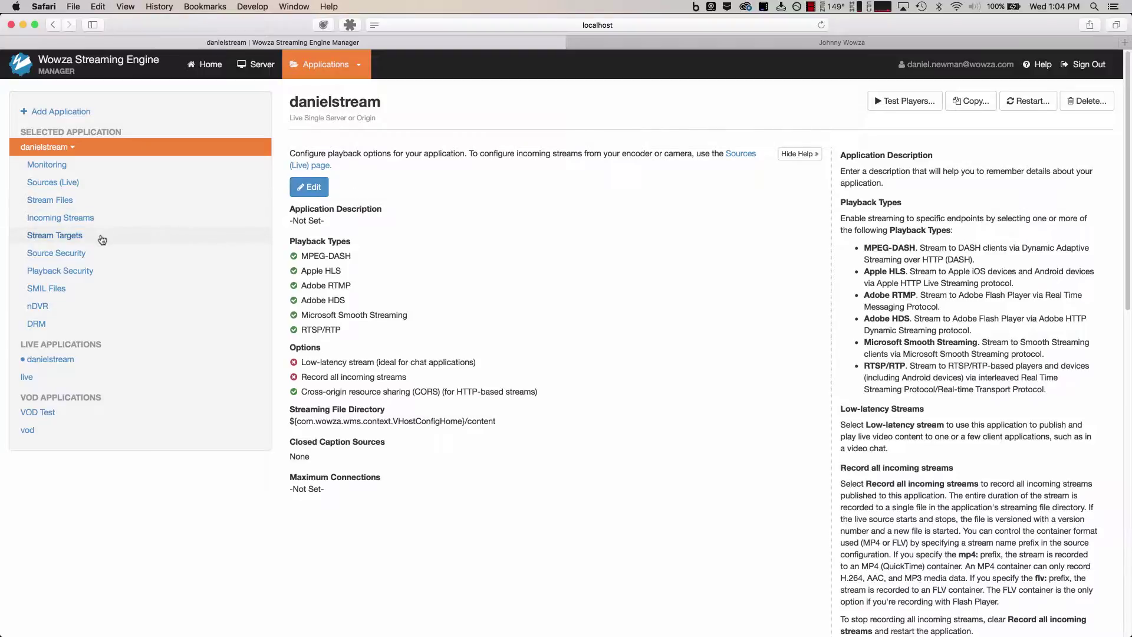
Step: Open danielstream's Stream Targets page and highlight its Not Enabled status
left_click(50, 235)
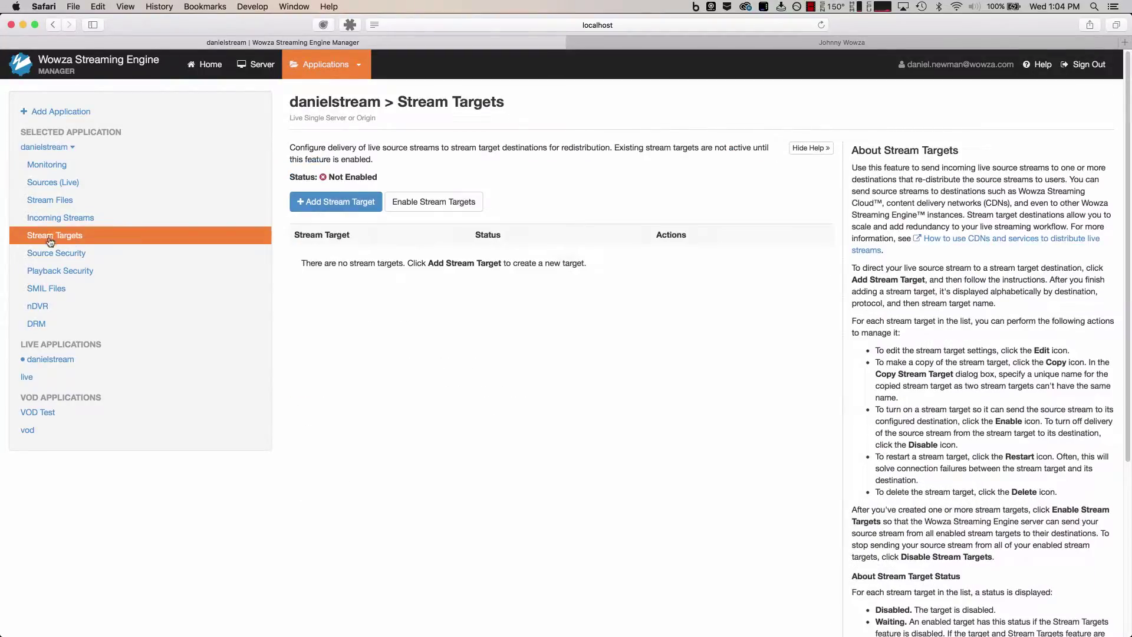
left_click_drag(288, 177, 378, 177)
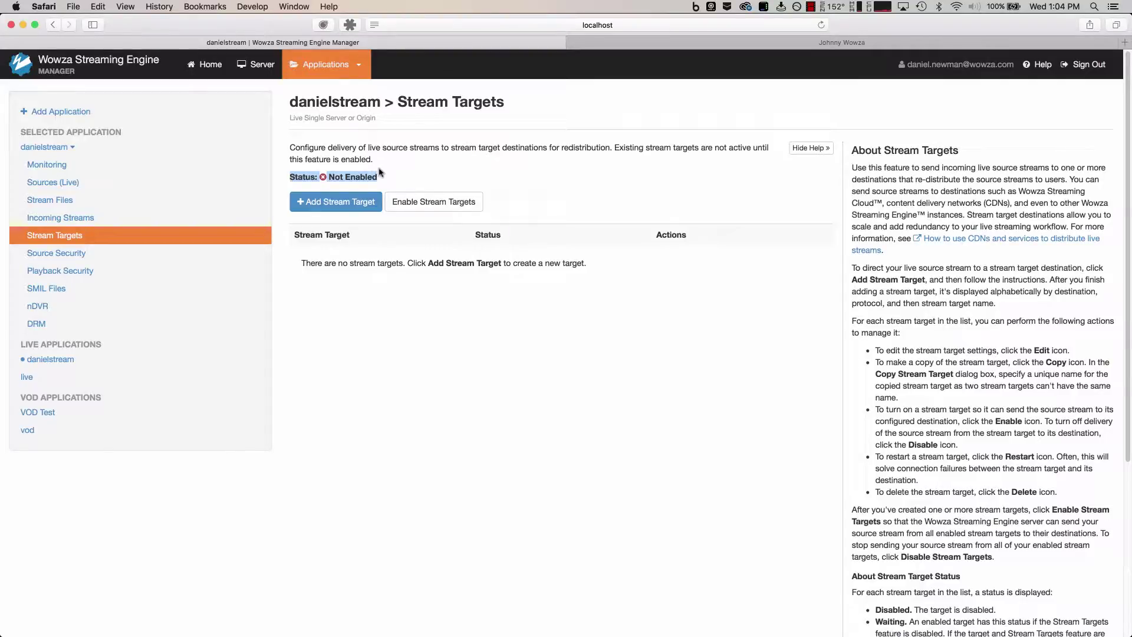
left_click(396, 172)
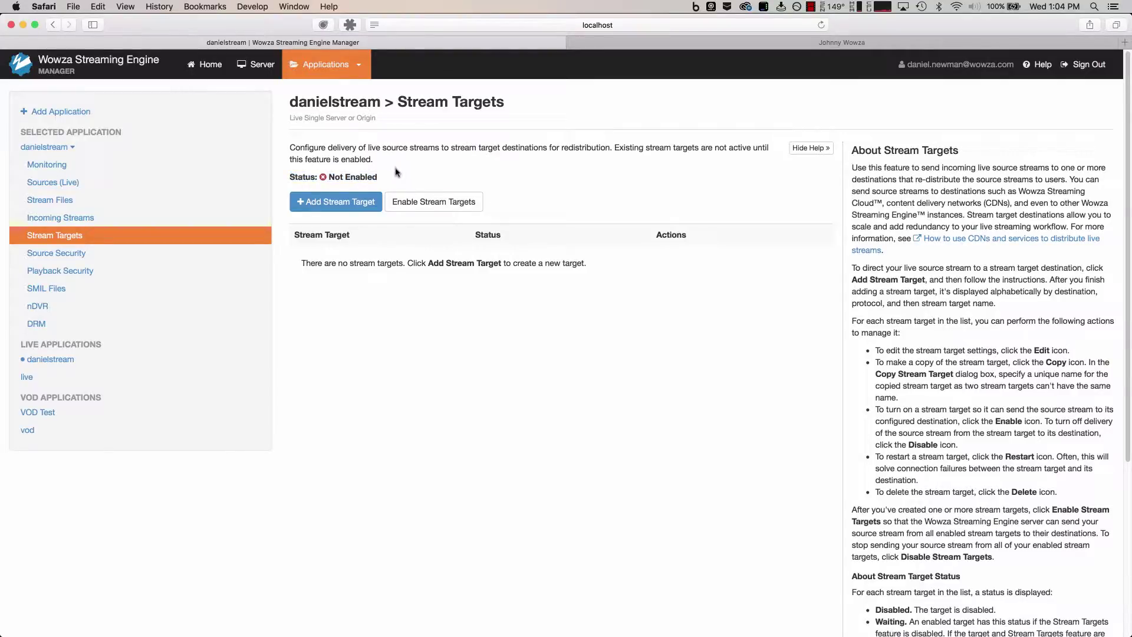
Step: Add a stream target with Facebook Live as destination and reach its empty configuration form
left_click(346, 201)
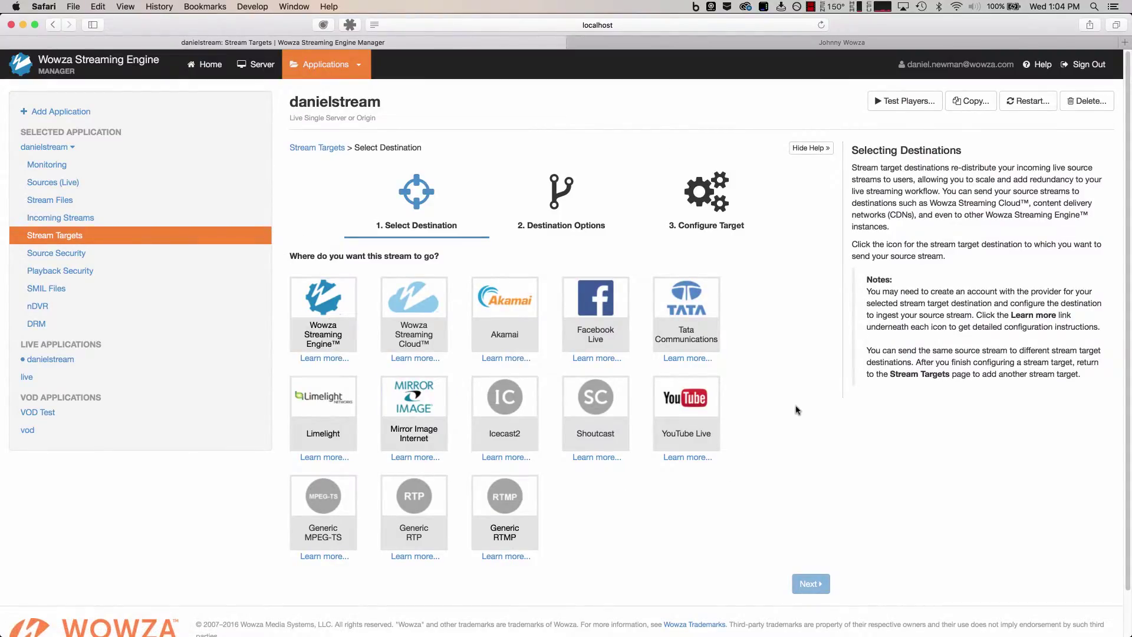
left_click(595, 319)
left_click(811, 583)
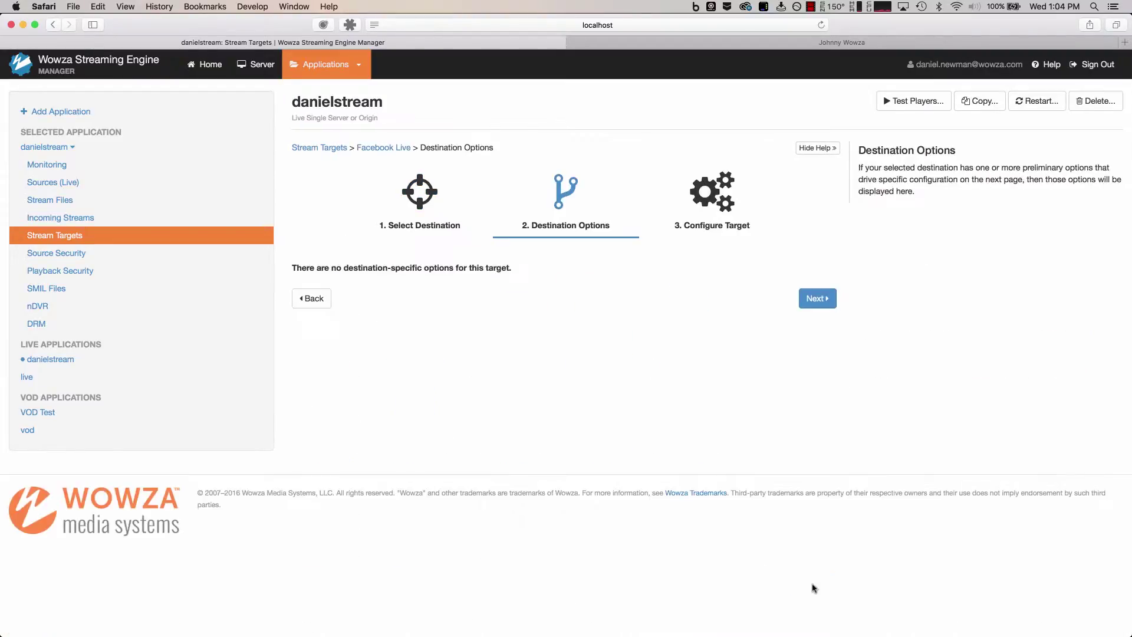
left_click(820, 298)
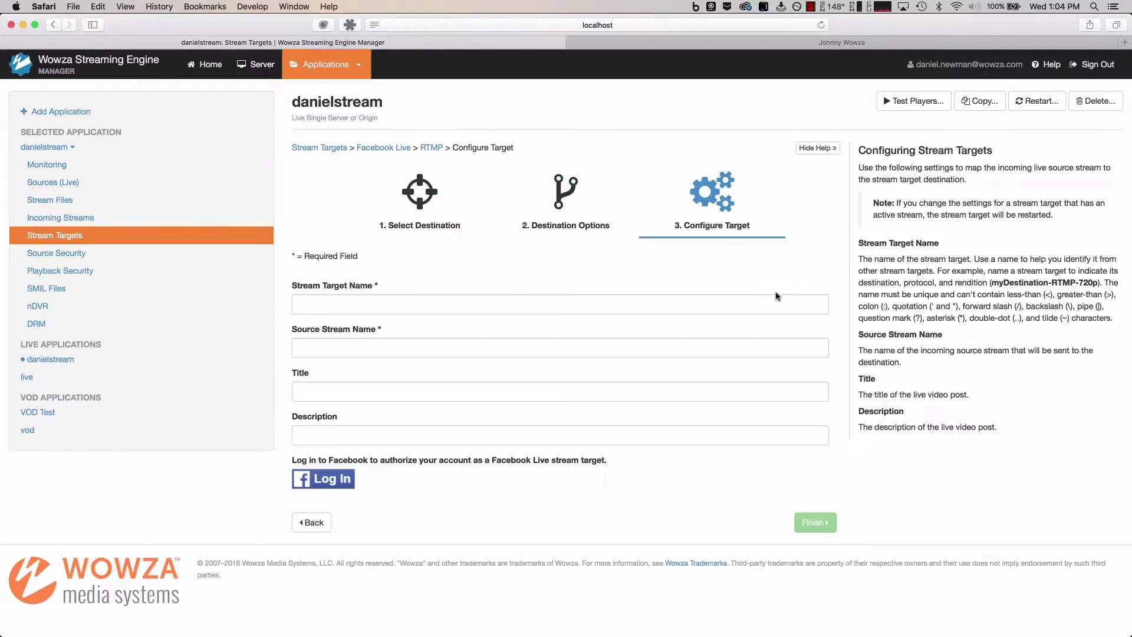
left_click(350, 307)
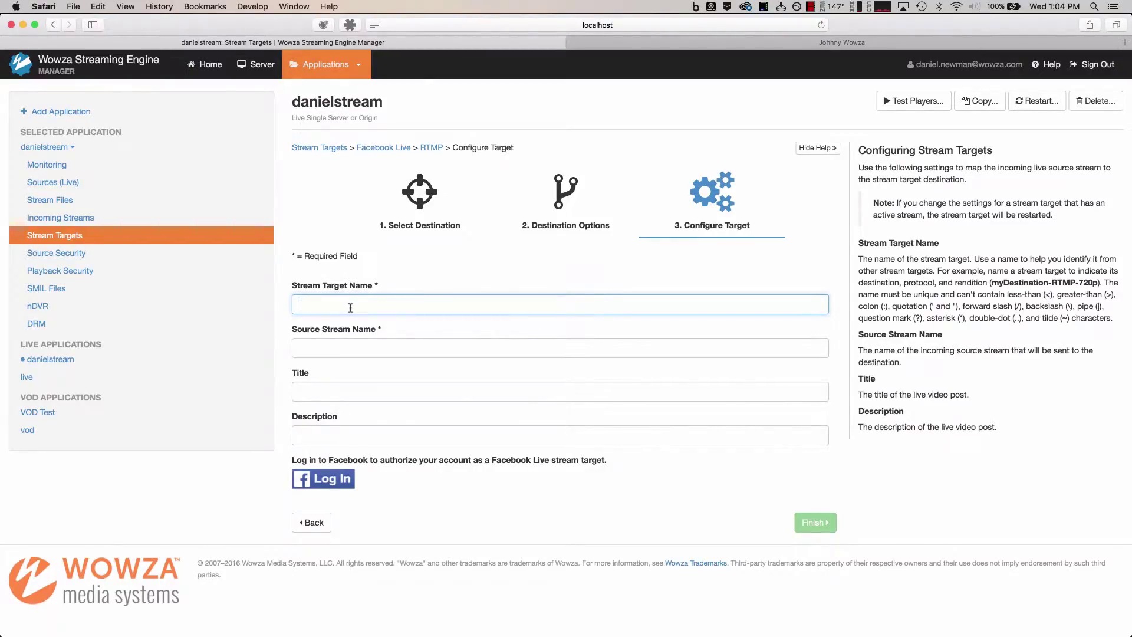
Step: Name the target Facebook, choose the myStream source, and title the post 'Facebook Post'
type("Facebook Live")
left_click(339, 342)
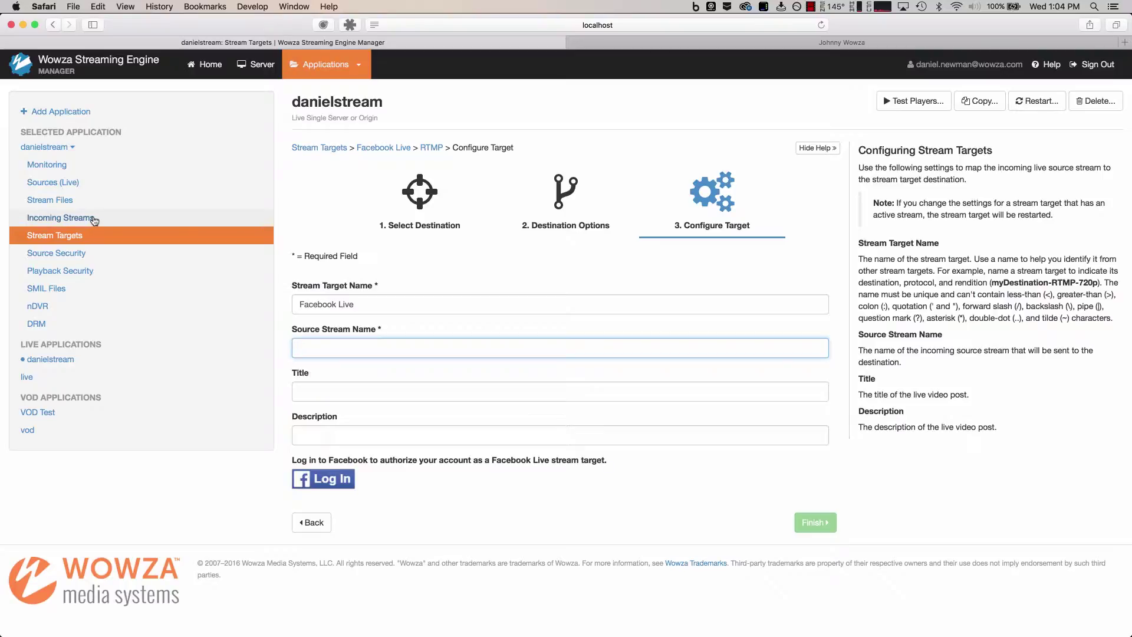
type("myStream")
key("Tab")
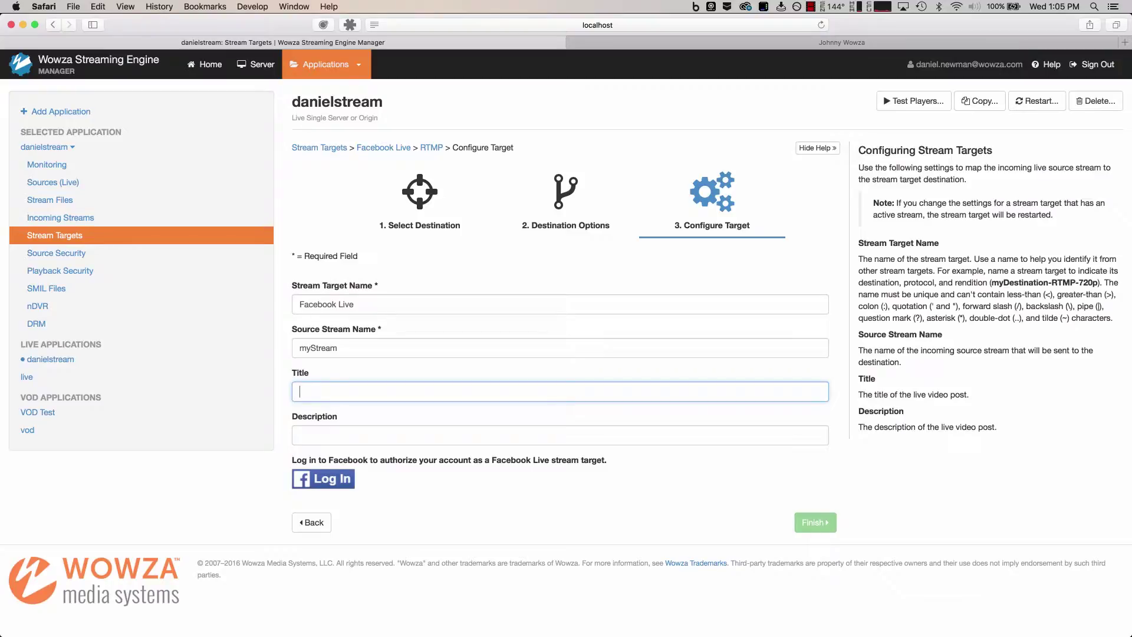
type("Facebook Post")
key("Tab")
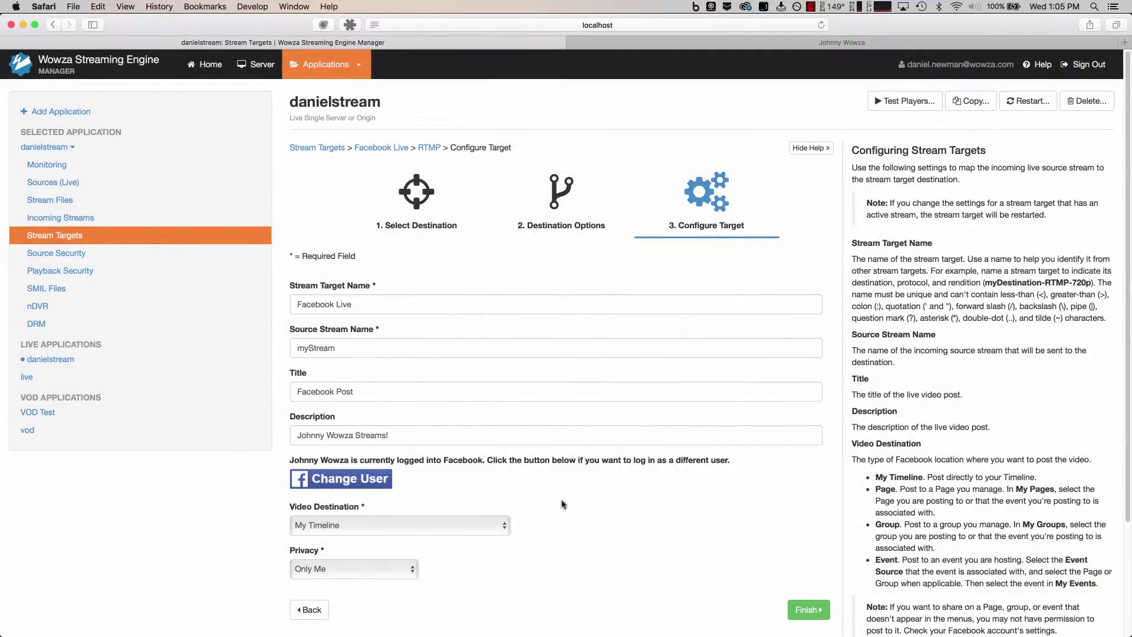
Step: Try the Page and Event video destinations, then settle on My Timeline
scroll(595, 503, "down", 5)
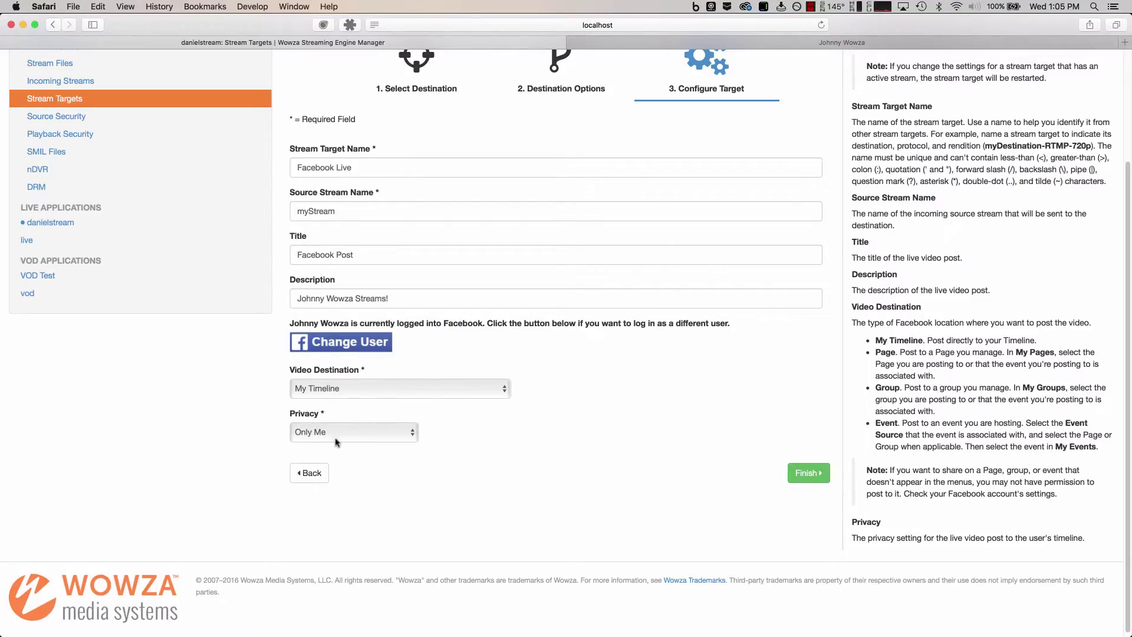
left_click(376, 436)
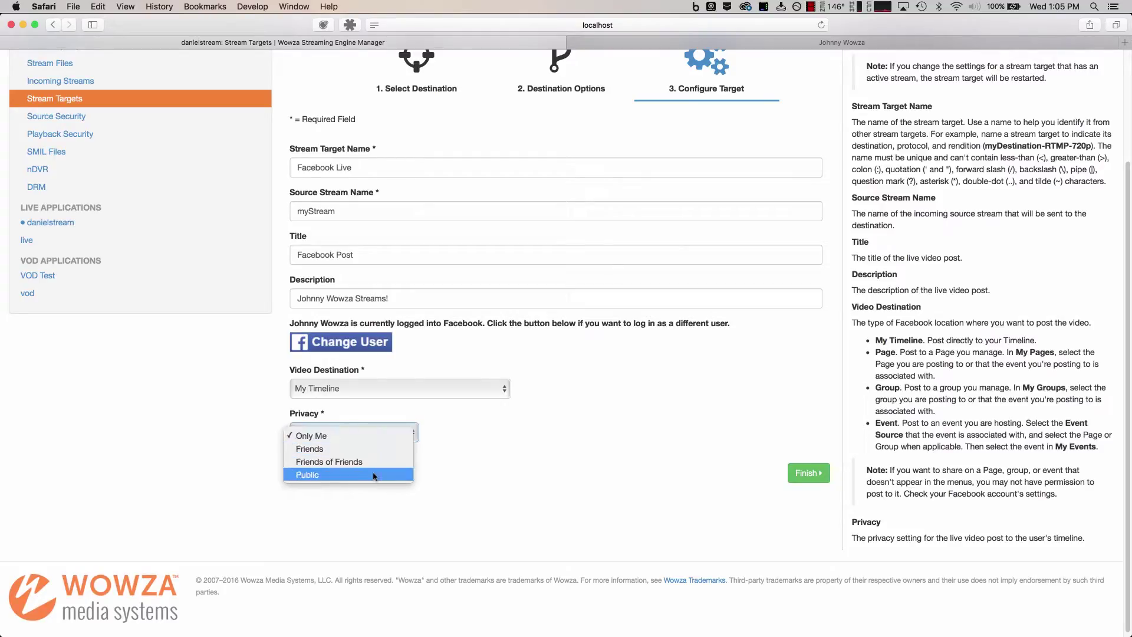
left_click(503, 453)
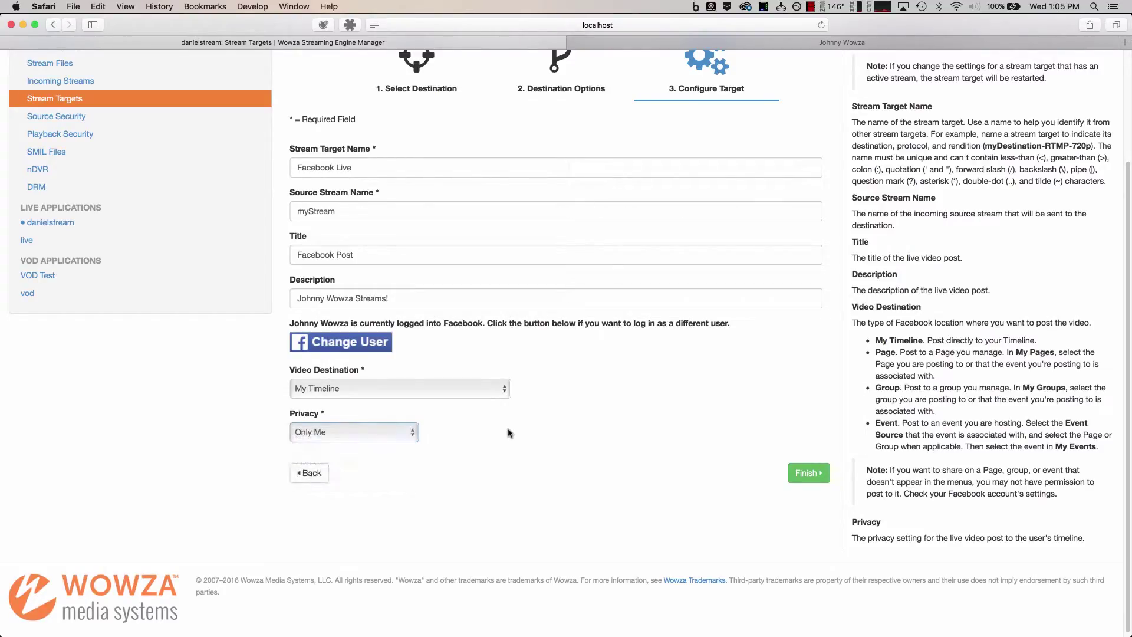
left_click(495, 394)
left_click(471, 407)
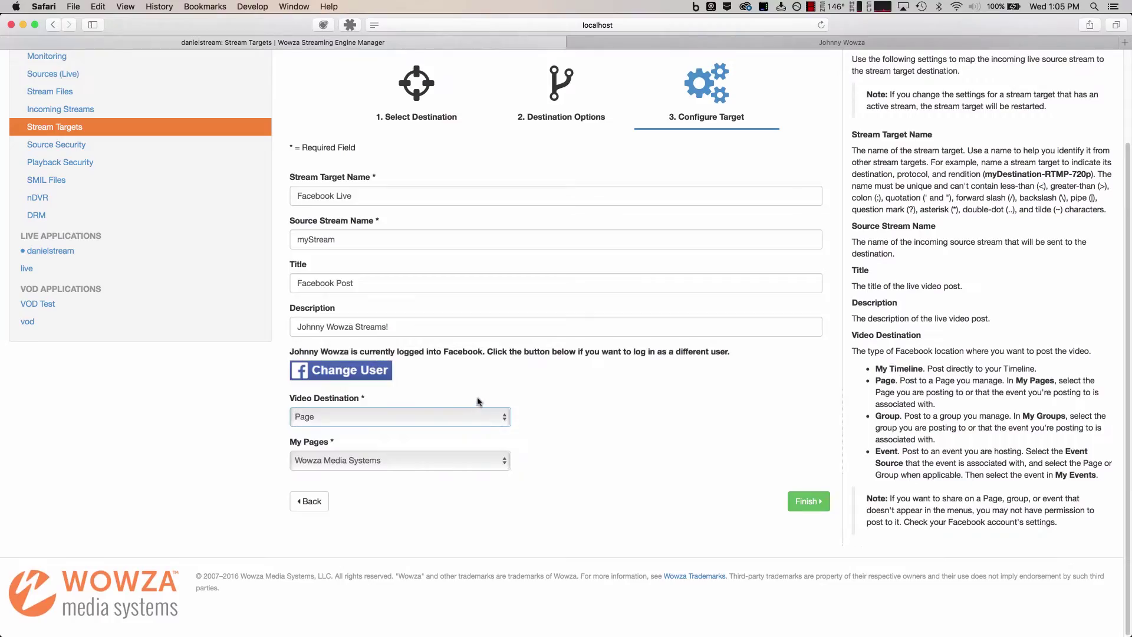
left_click(502, 418)
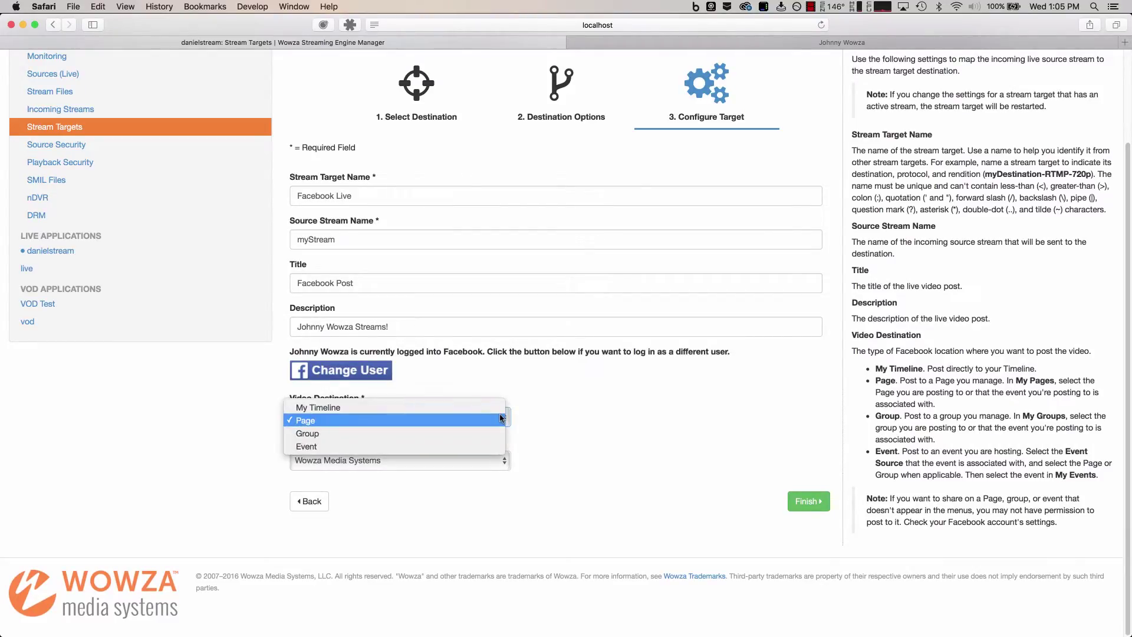
left_click(493, 448)
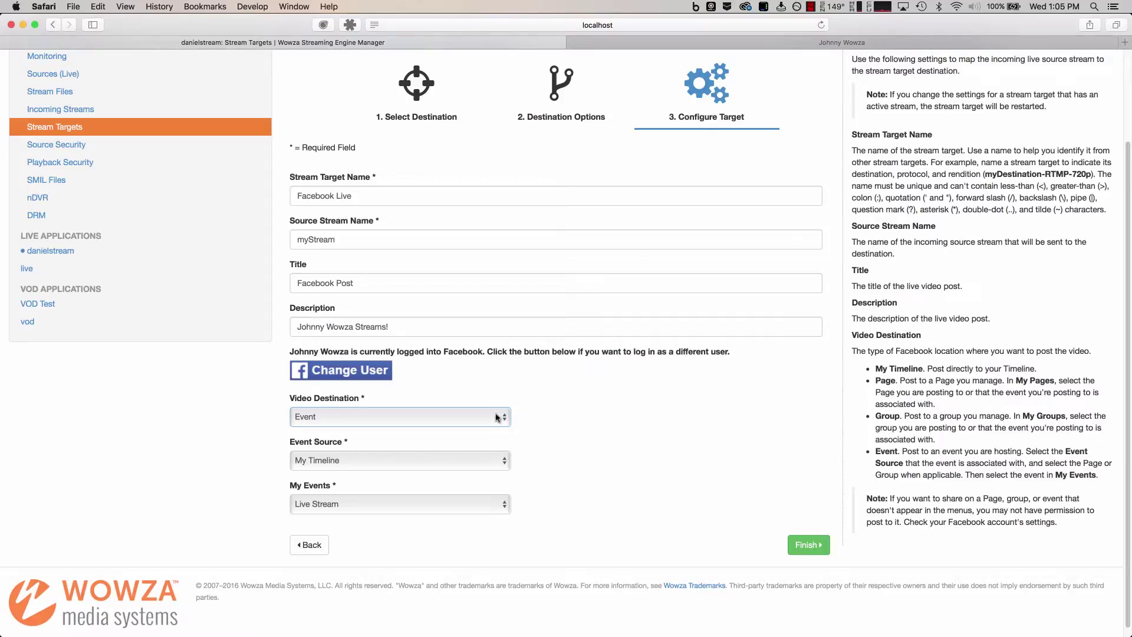
left_click(496, 417)
left_click(493, 382)
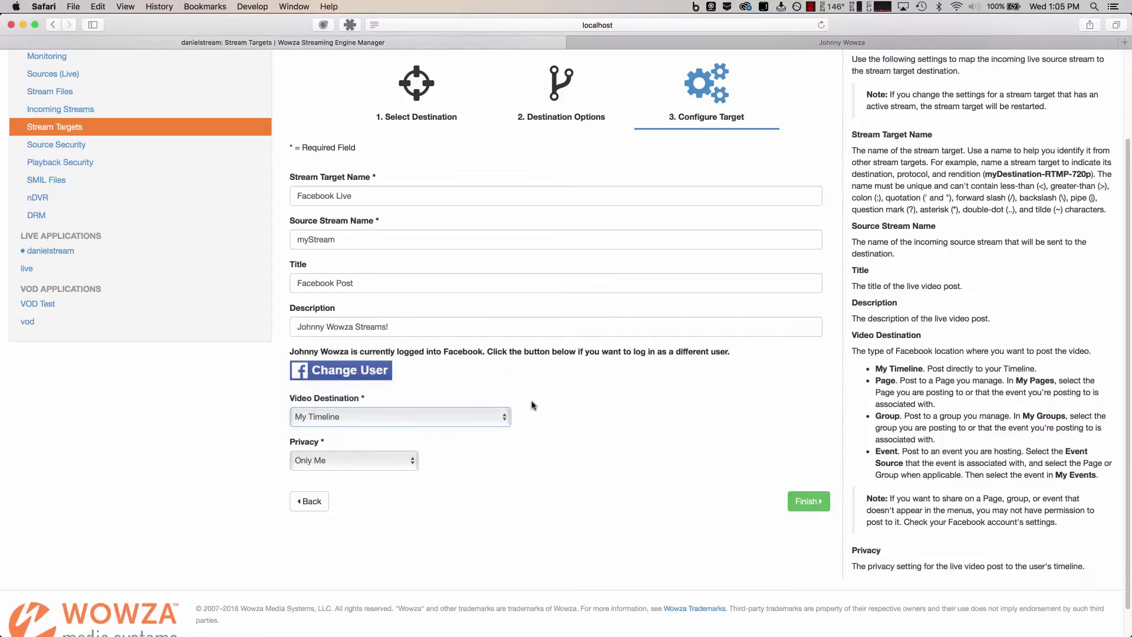
Step: Set the post privacy to Public and finish creating the Facebook Live target
left_click(413, 461)
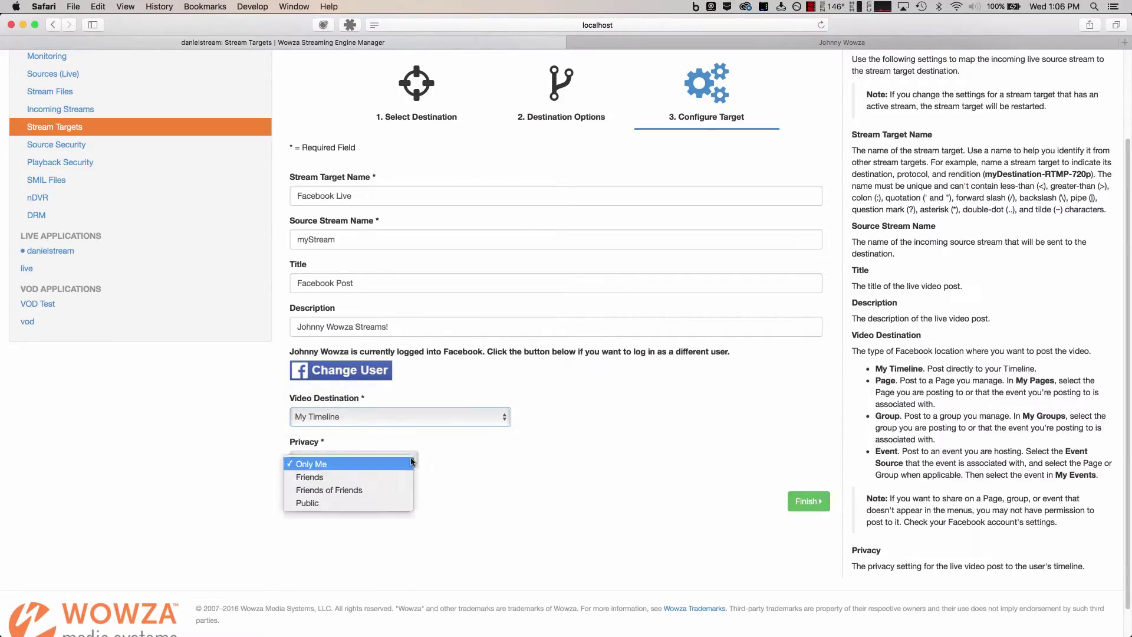
left_click(371, 503)
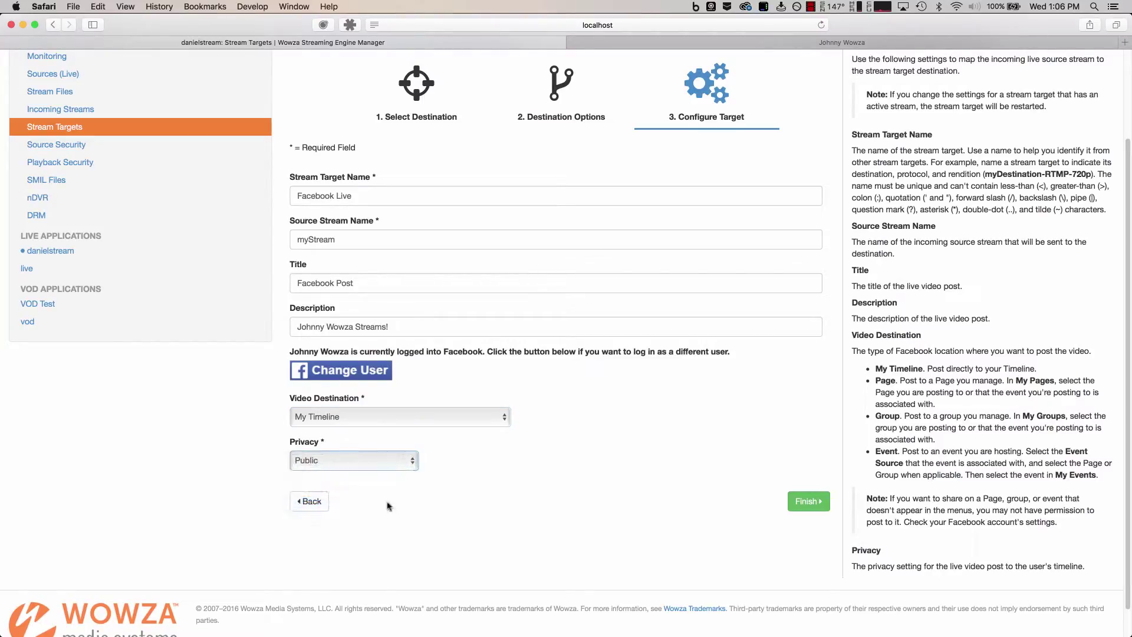
left_click(810, 507)
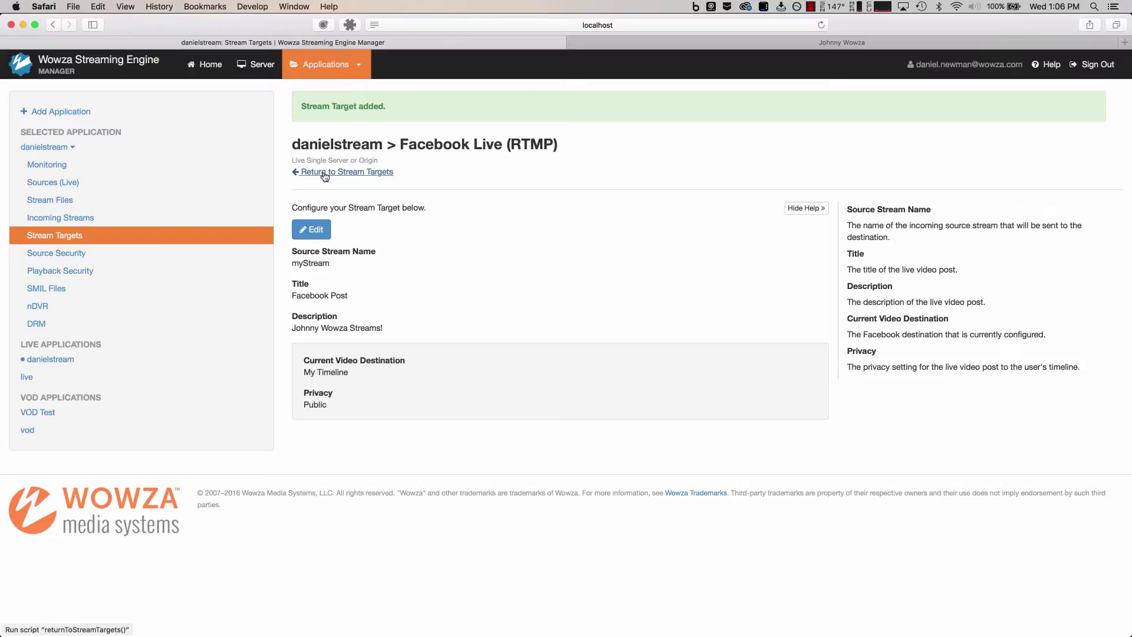
Step: Back on the Stream Targets list, enable stream targets and confirm restarting danielstream
left_click(324, 173)
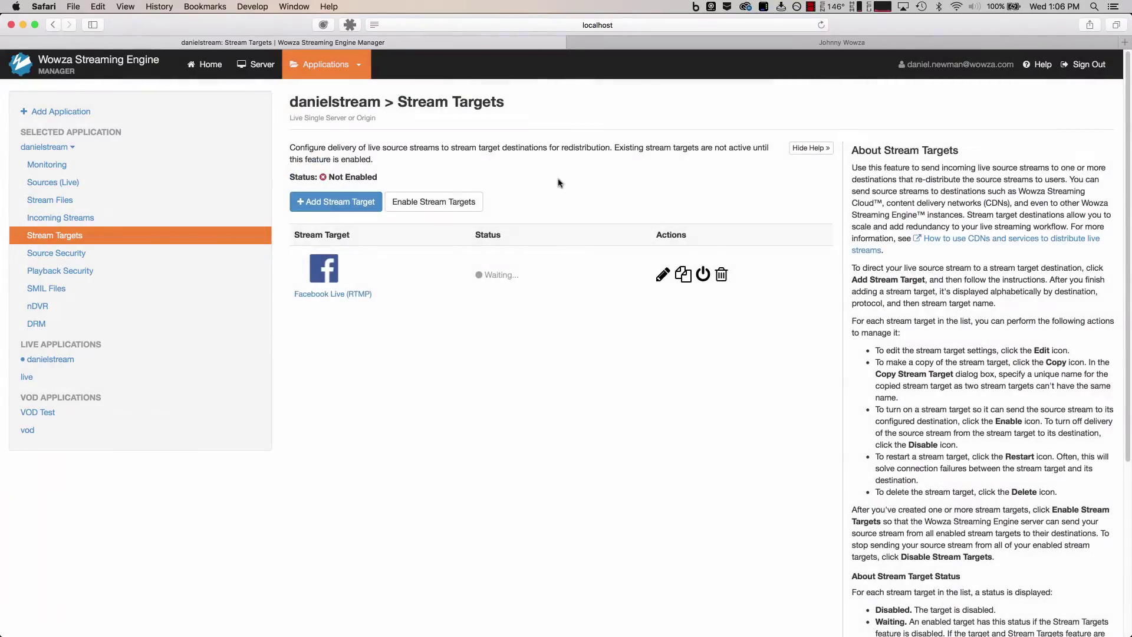
left_click(463, 203)
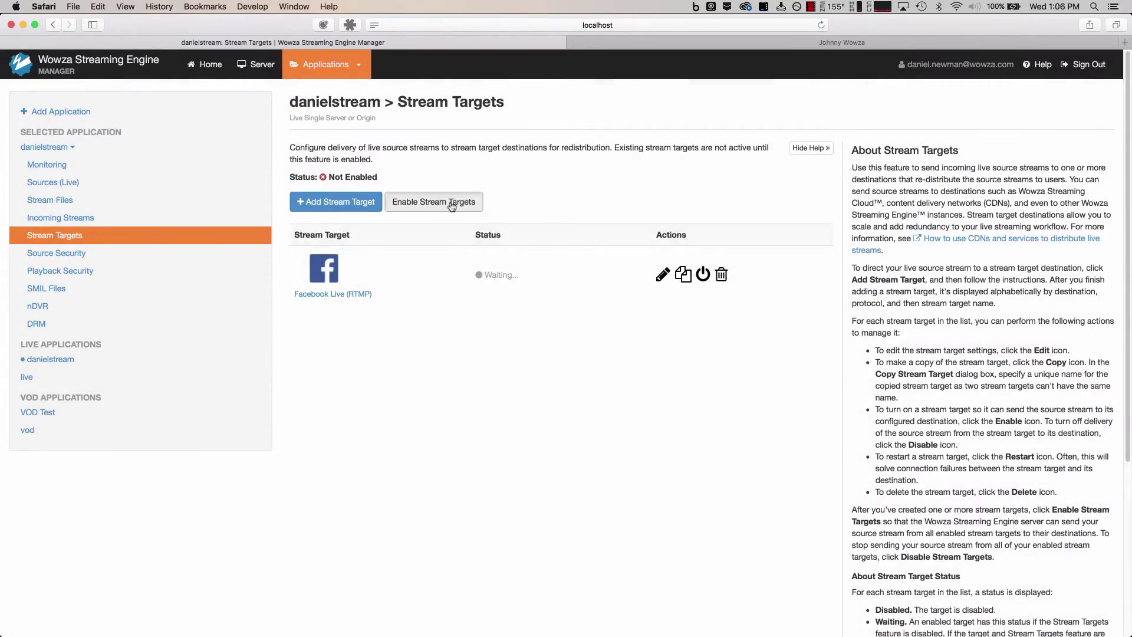
left_click(706, 202)
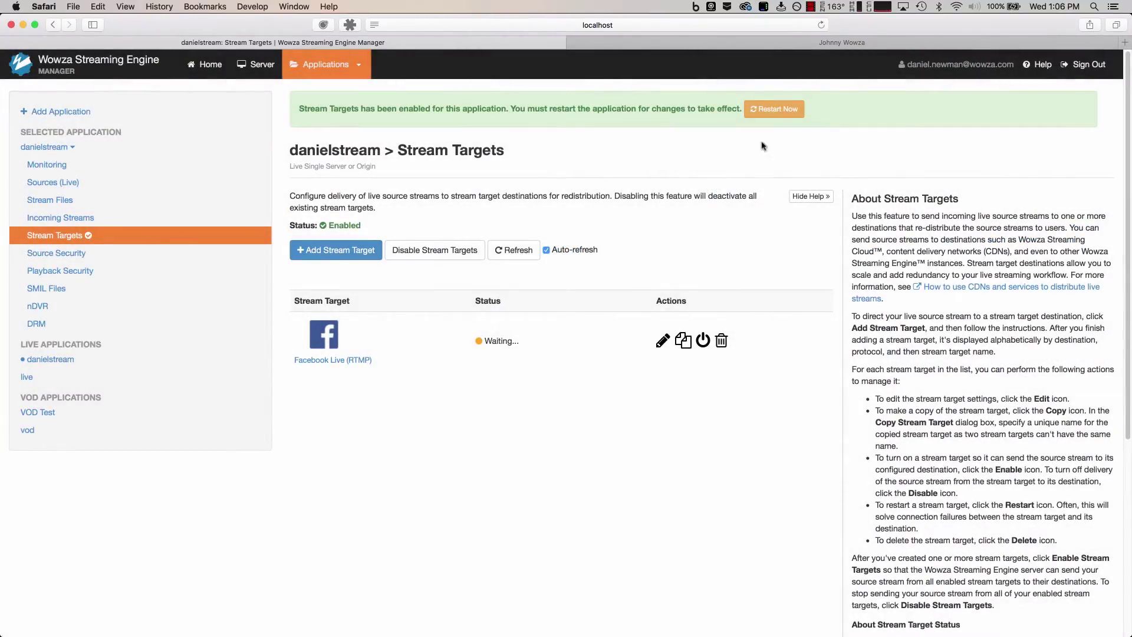
left_click(774, 114)
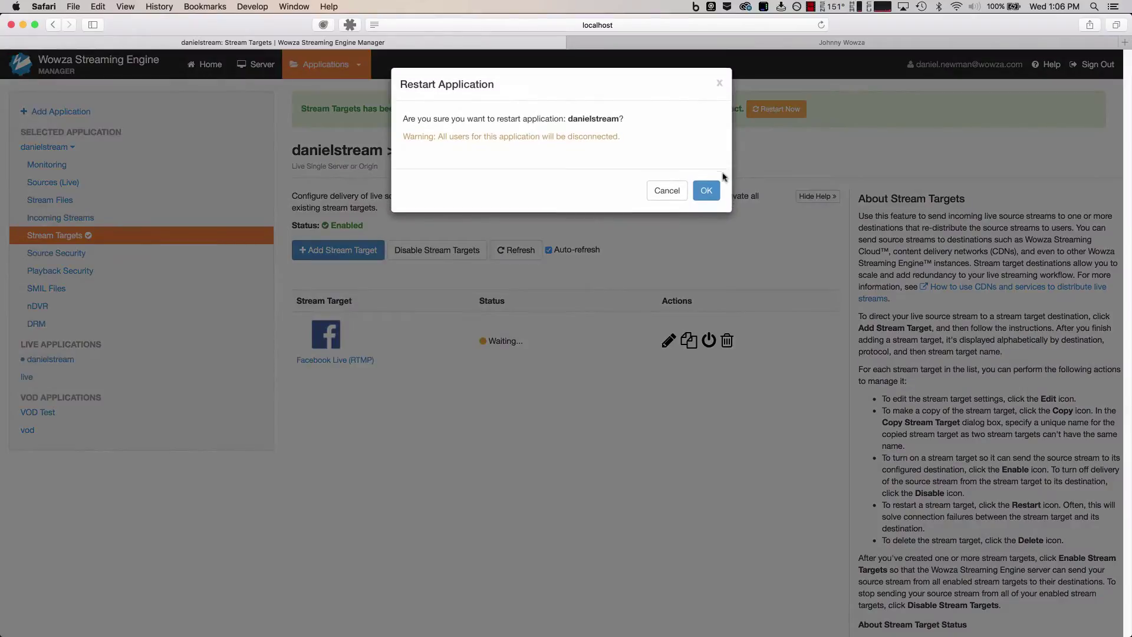
left_click(709, 190)
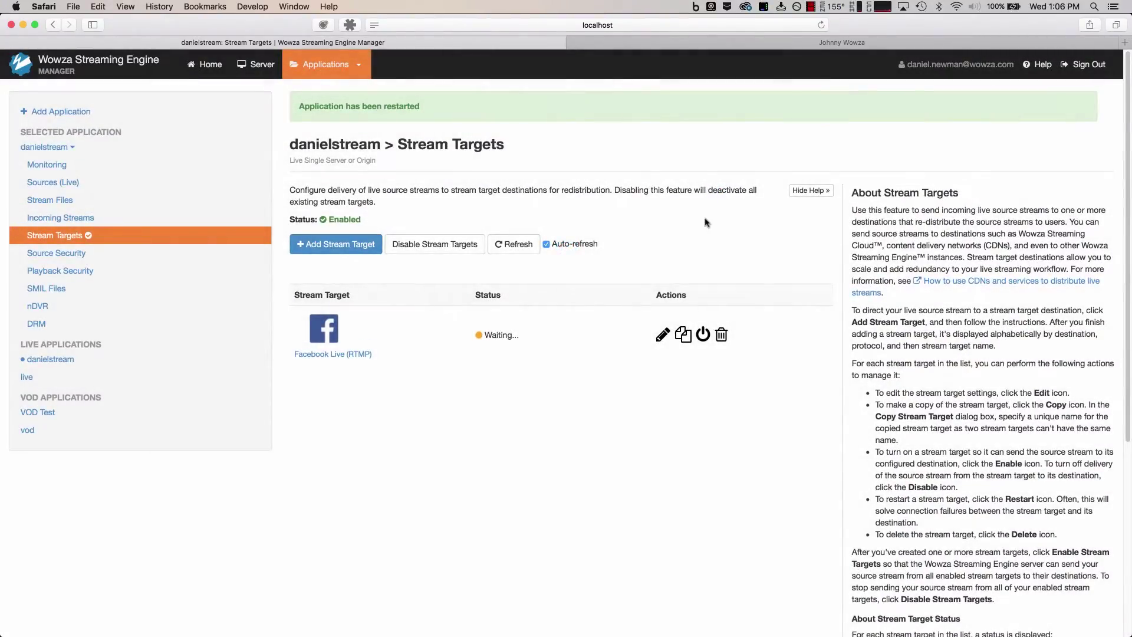